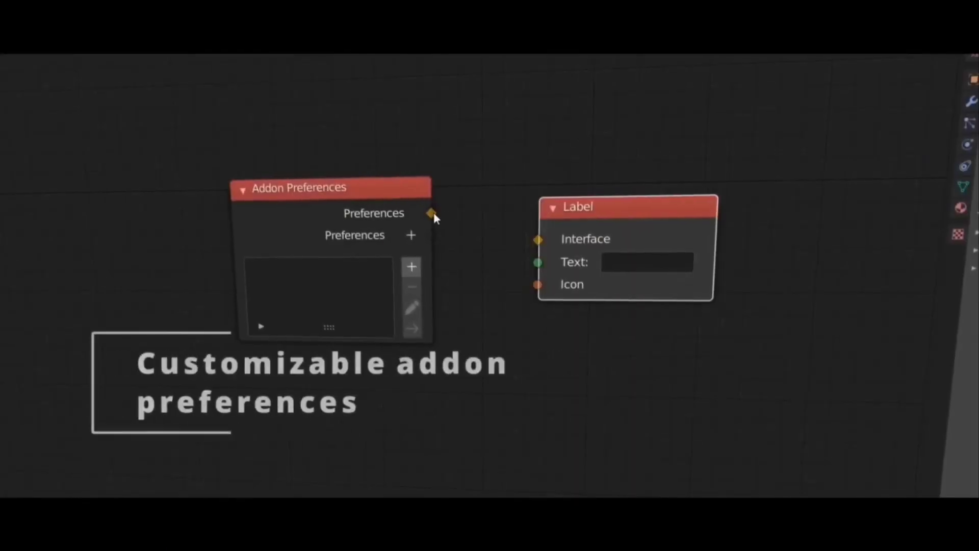
Set the Label text to 'test' and connect an Icon node with a chosen icon
left_click(638, 260)
type("test")
key("Return")
left_click_drag(540, 282, 496, 322)
left_click(491, 351)
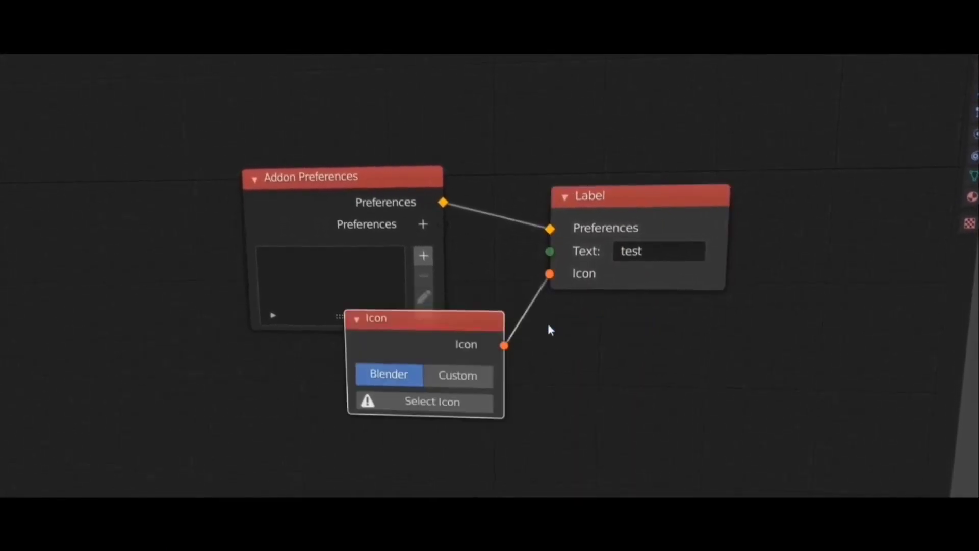
left_click(432, 401)
left_click(502, 306)
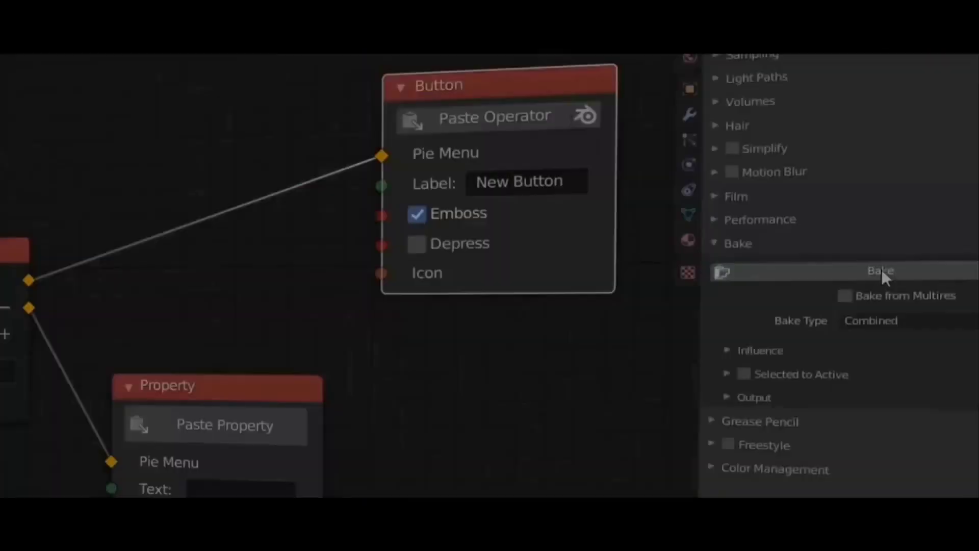
Copy the Bake operator and paste it into the Button node
right_click(882, 268)
left_click(834, 416)
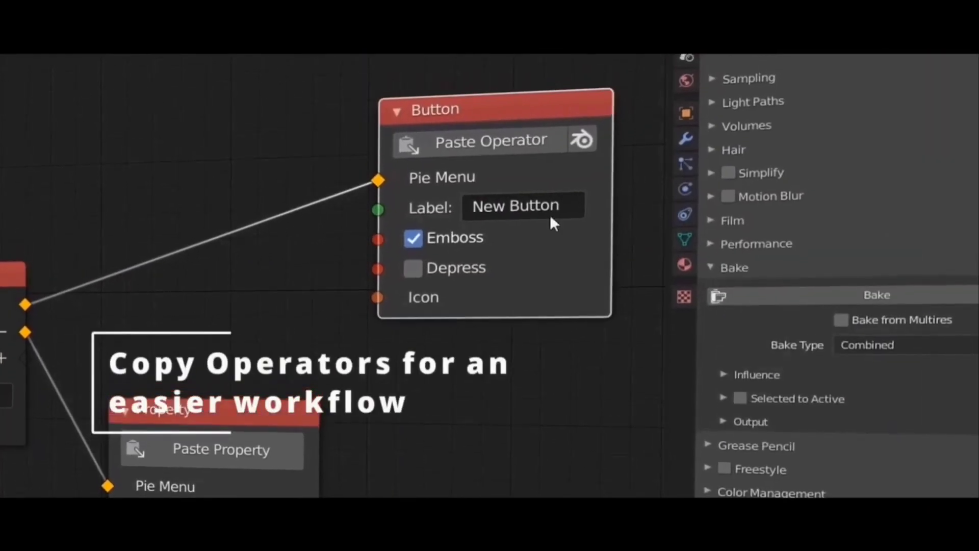
left_click(509, 142)
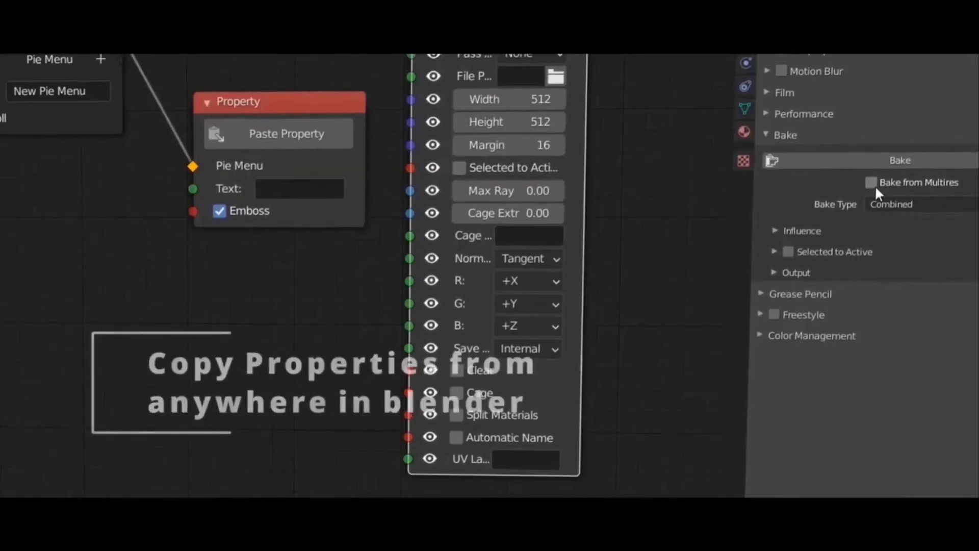
right_click(874, 185)
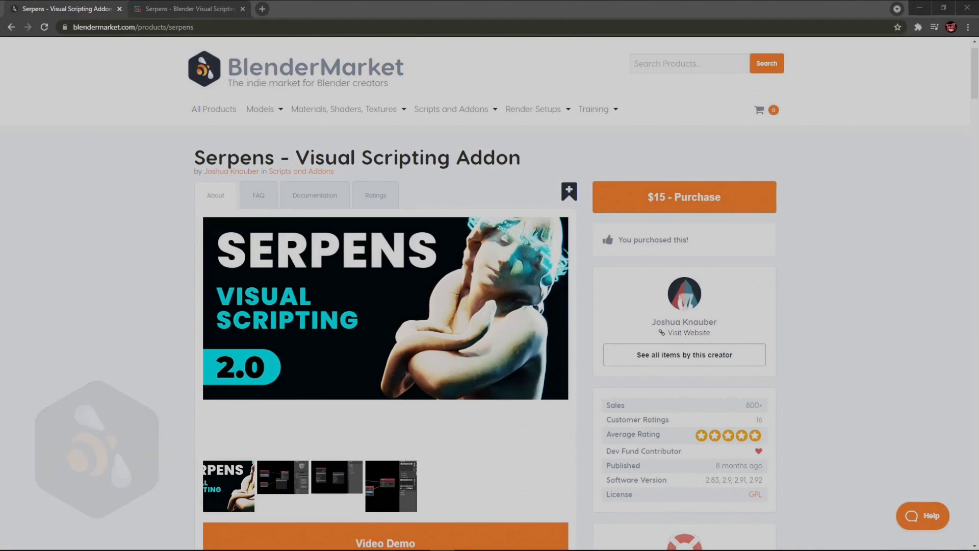
Switch from the BlenderMarket page to the Gumroad Serpens browser tab
key("ctrl+Tab")
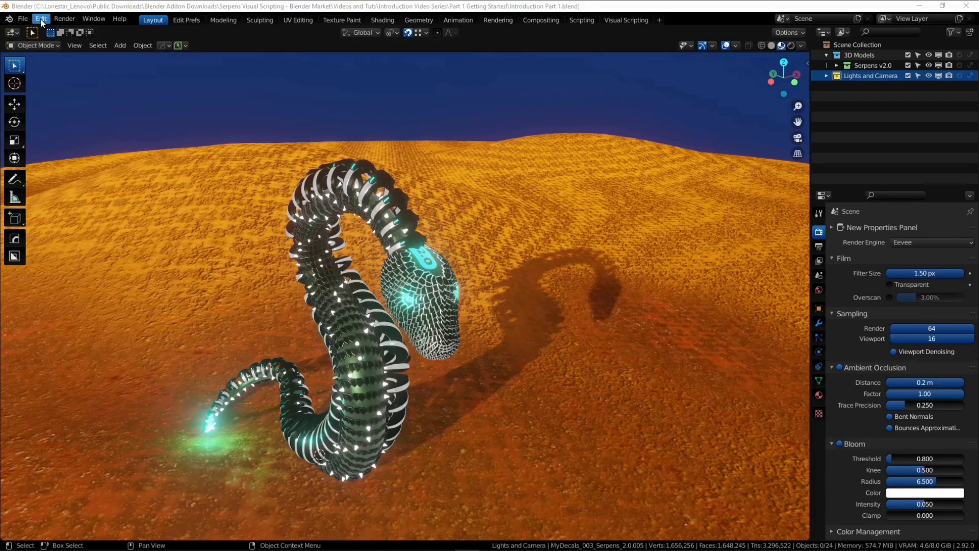
From Preferences > Add-ons, browse to serpens_visual_scripting_2.0.5.zip in Downloads for installing
left_click(41, 19)
left_click(62, 176)
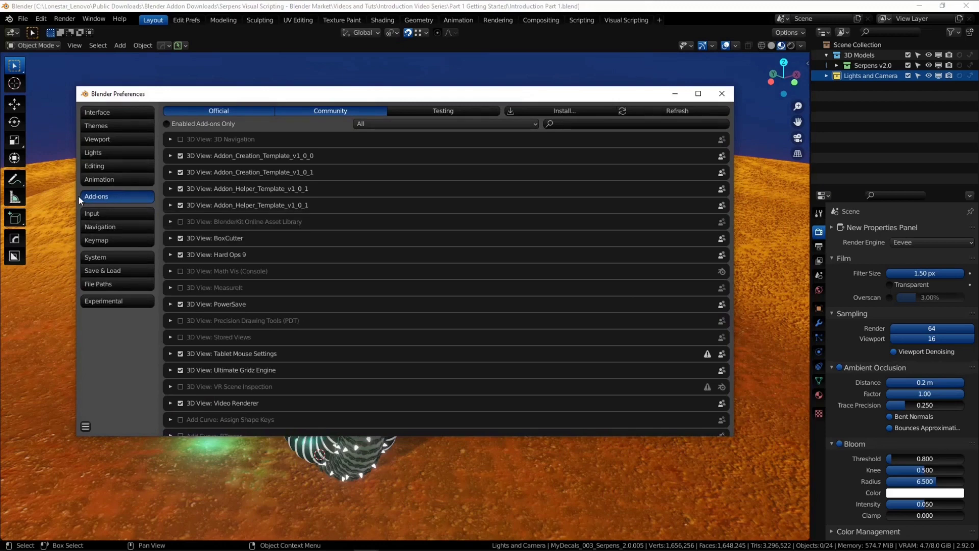
left_click(544, 109)
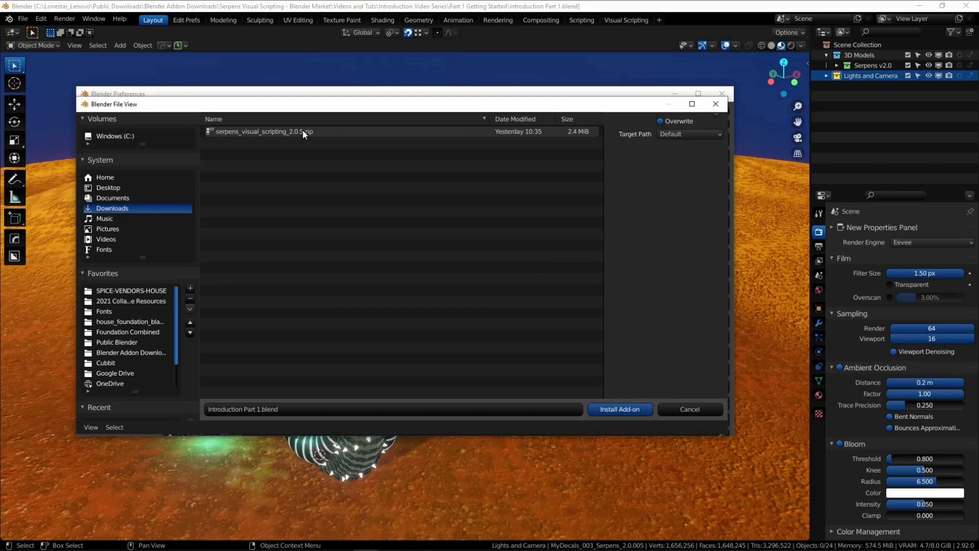
Install serpens_visual_scripting_2.0.5.zip, enable Node: Serpens and expand its details
left_click(608, 408)
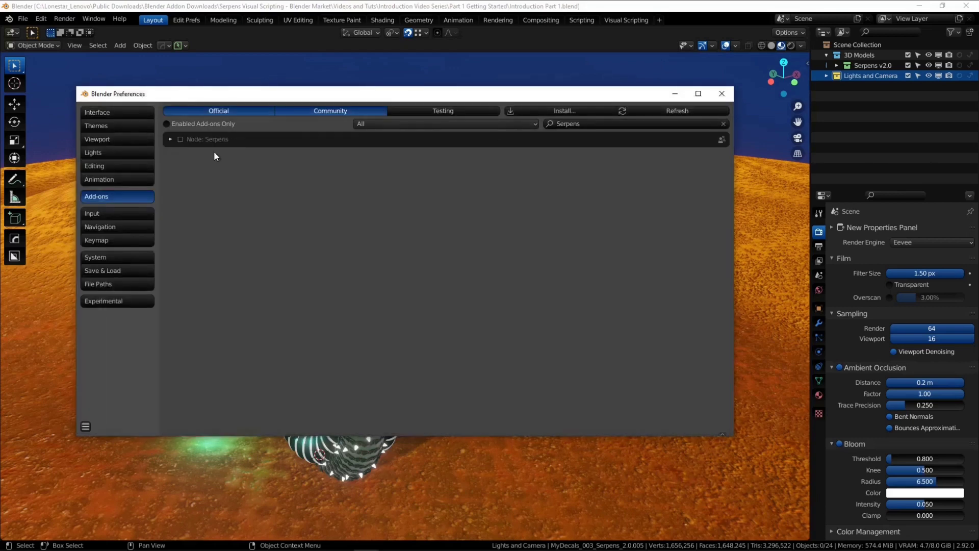
left_click(180, 140)
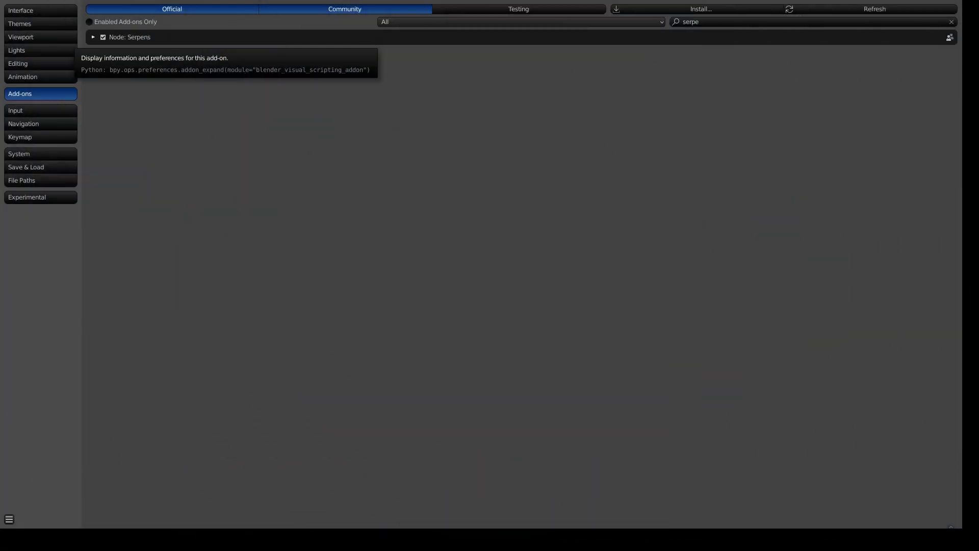
left_click(93, 37)
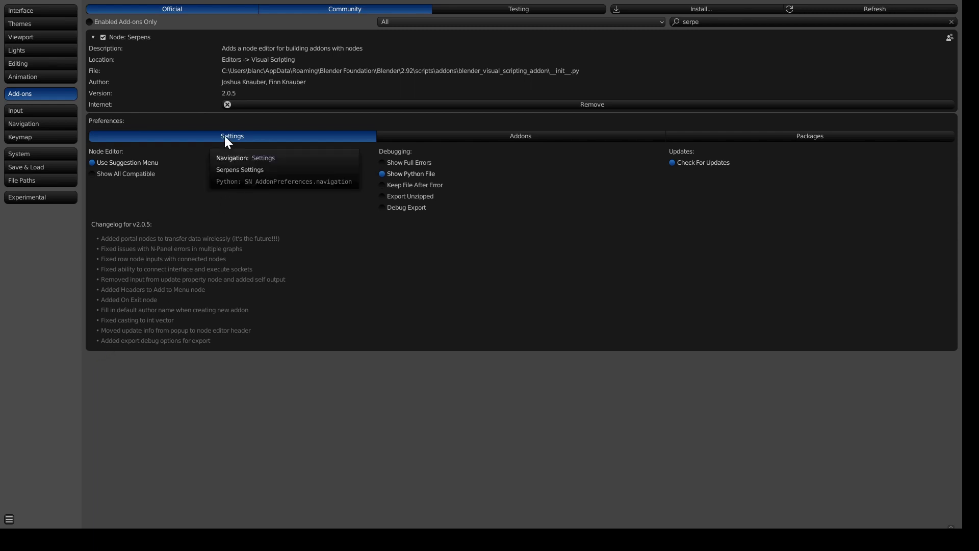
left_click(547, 135)
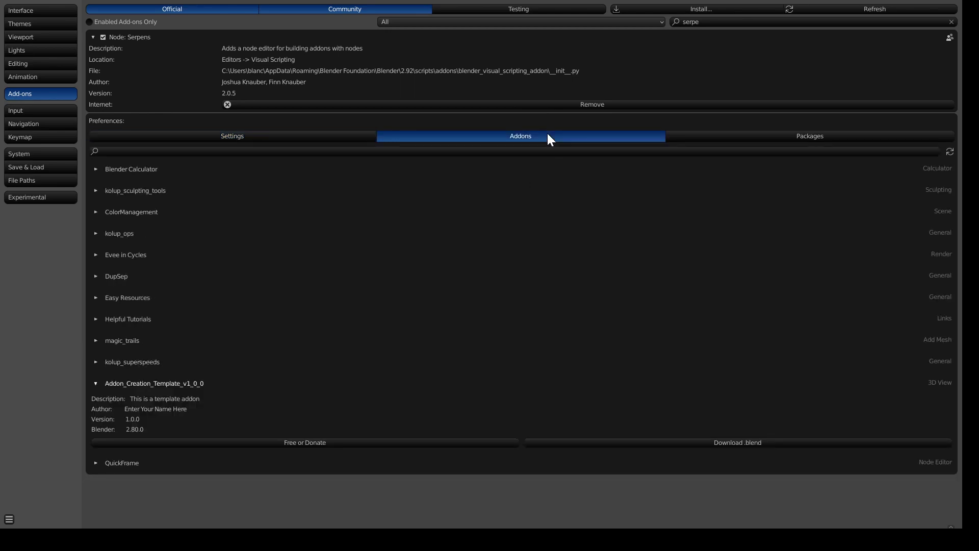
left_click(773, 136)
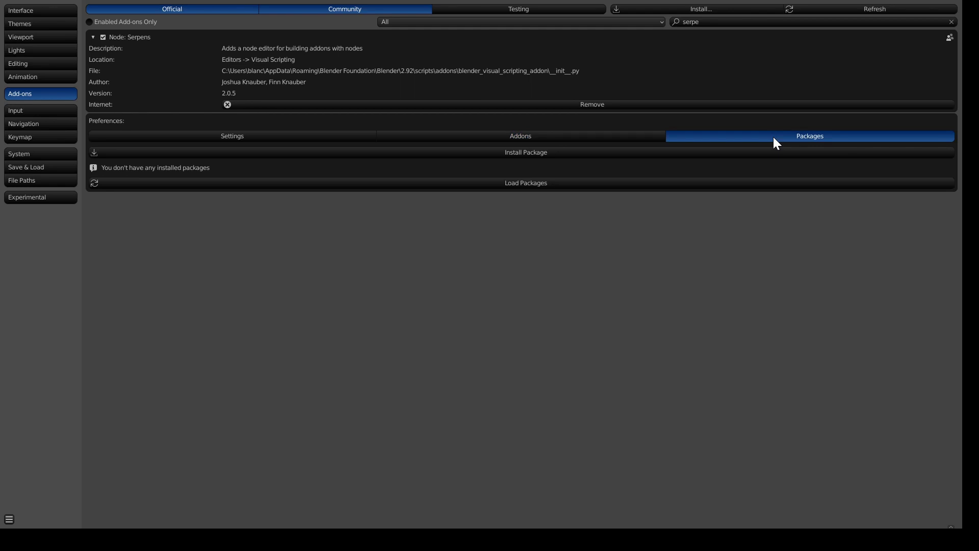
left_click(182, 136)
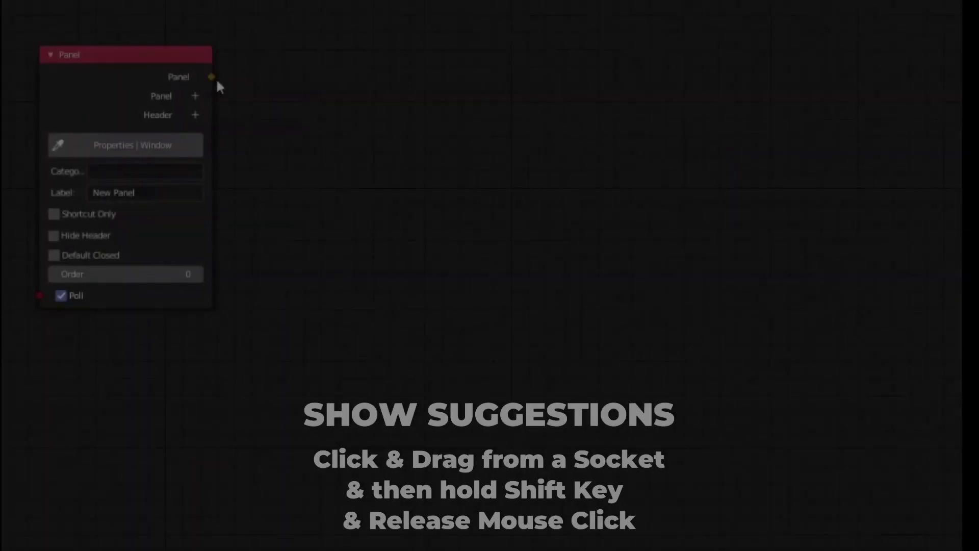
Chain a Box node from the Panel, a Button from the Box, and an Icon into the Button
left_click_drag(216, 78, 396, 98)
mouse_move(400, 130)
left_click(477, 207)
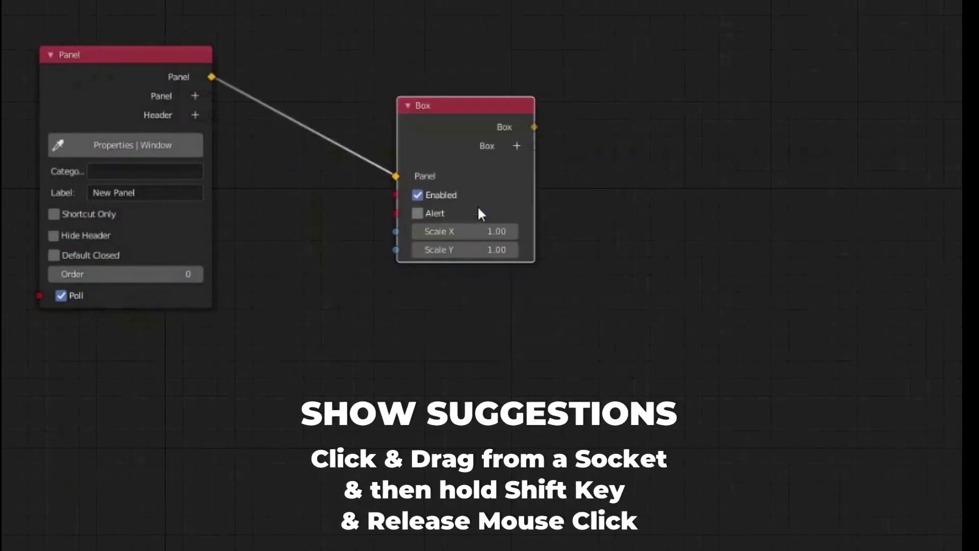
left_click(332, 104)
left_click_drag(417, 98, 542, 119)
mouse_move(561, 118)
left_click(595, 112)
left_click(655, 59)
left_click_drag(605, 184, 507, 247, "shift")
mouse_move(551, 248)
left_click(585, 247)
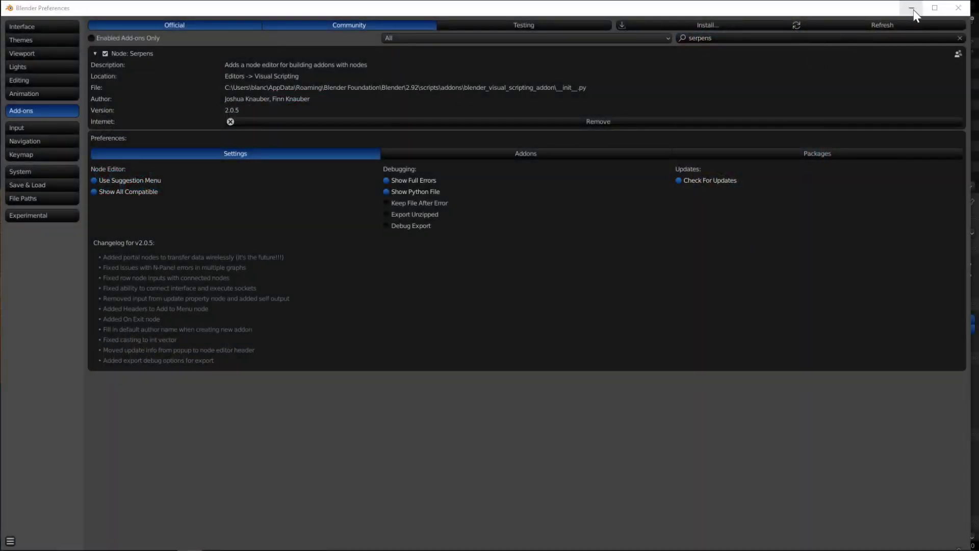
Duplicate the Scripting workspace as 'Visual Scripting' and make its text editor the Visual Scripting editor
left_click(953, 7)
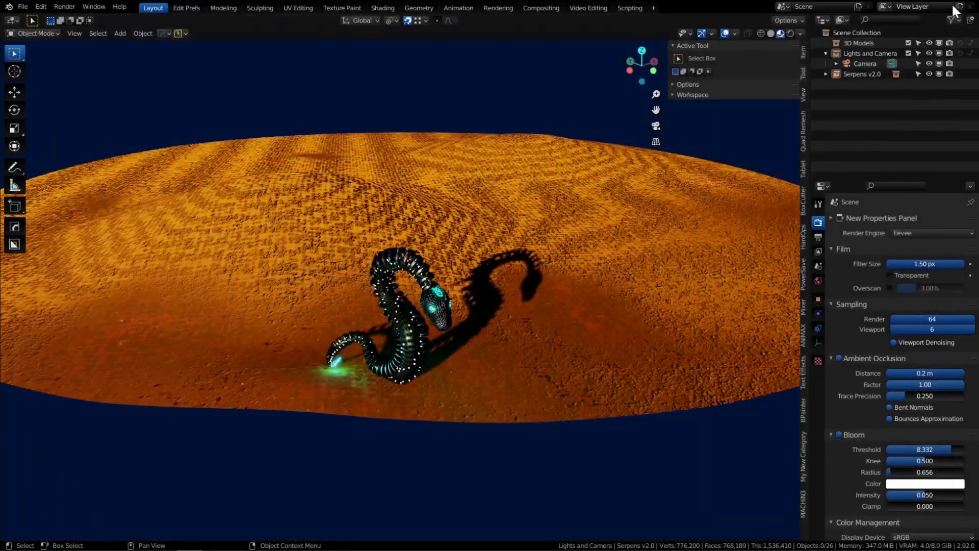
left_click(628, 8)
right_click(629, 10)
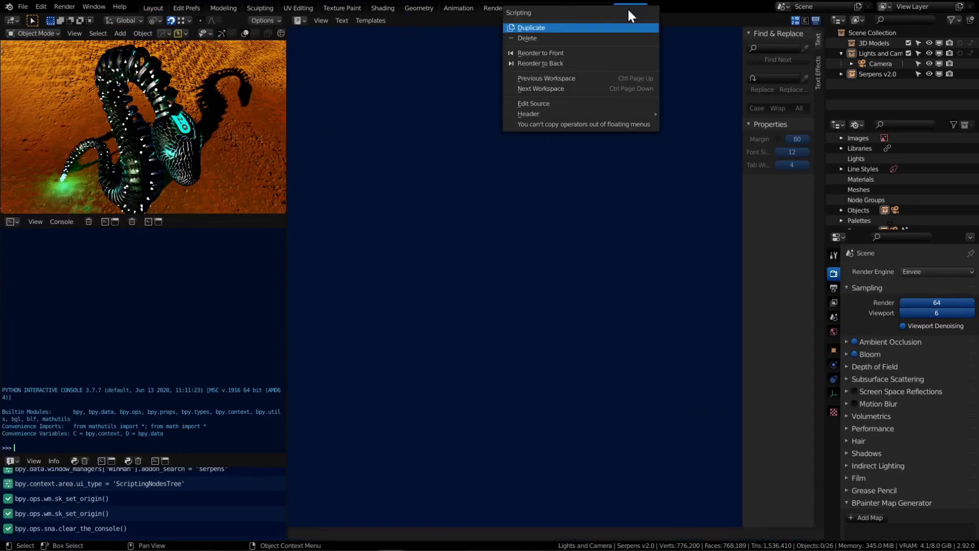
left_click(626, 27)
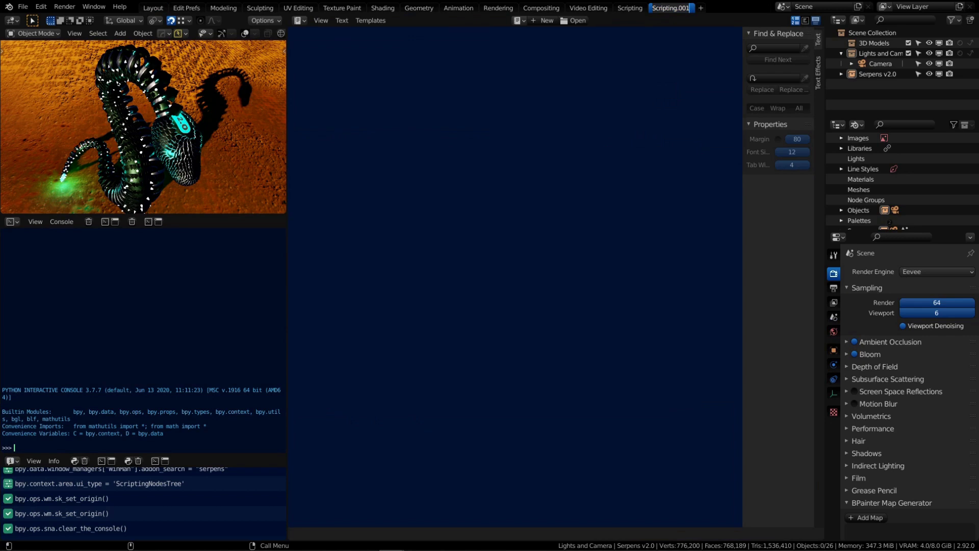
type("Visual Scripting")
key("Return")
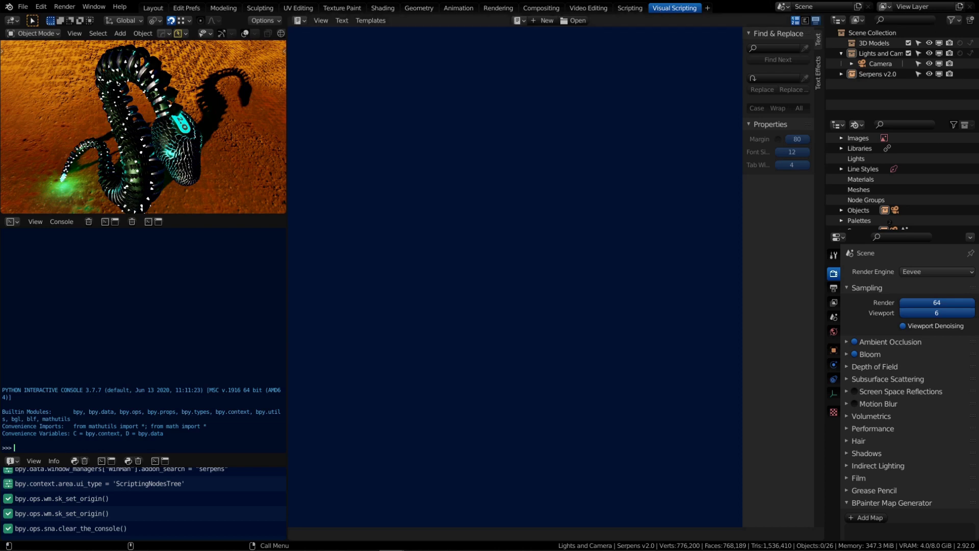
left_click(301, 21)
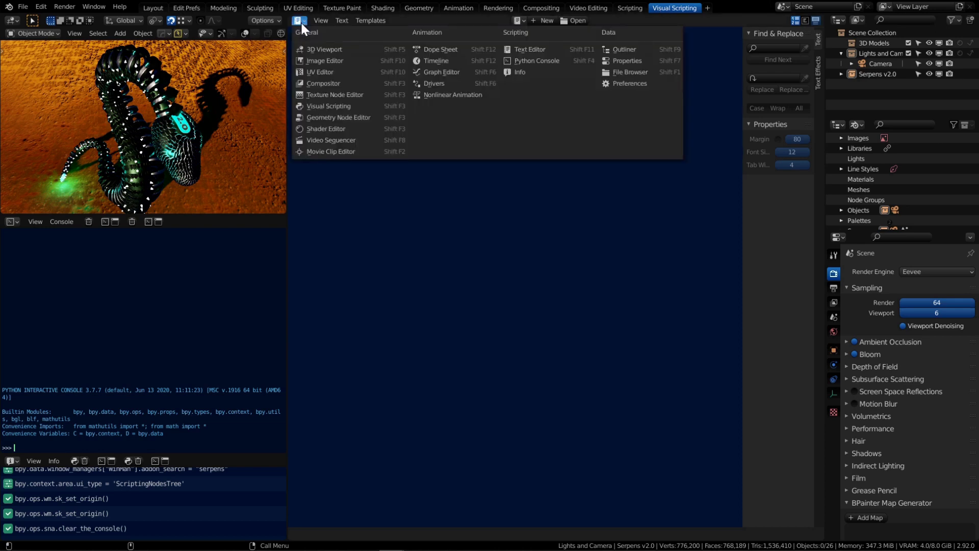
left_click(314, 106)
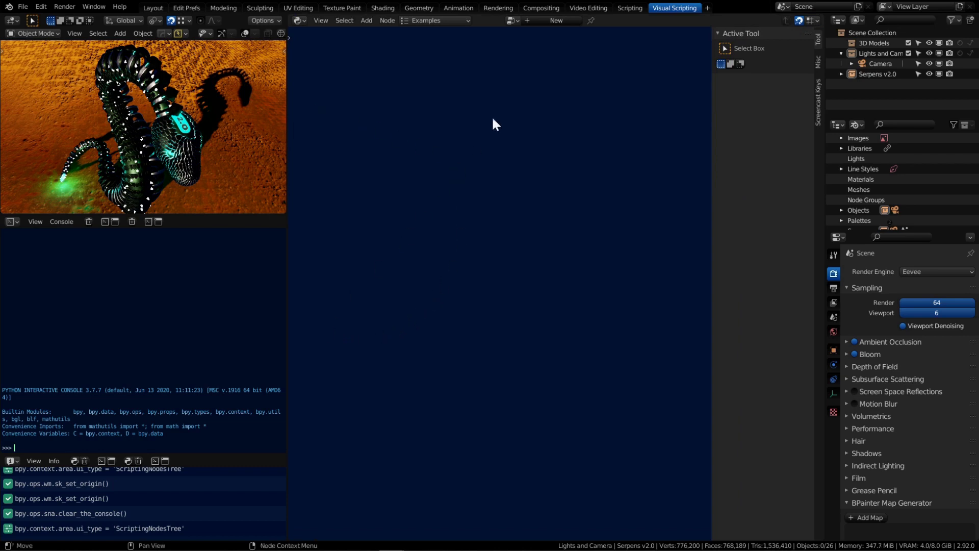
Create a new add-on graph named 'Time Recorder' with the author's name filled in
left_click(552, 21)
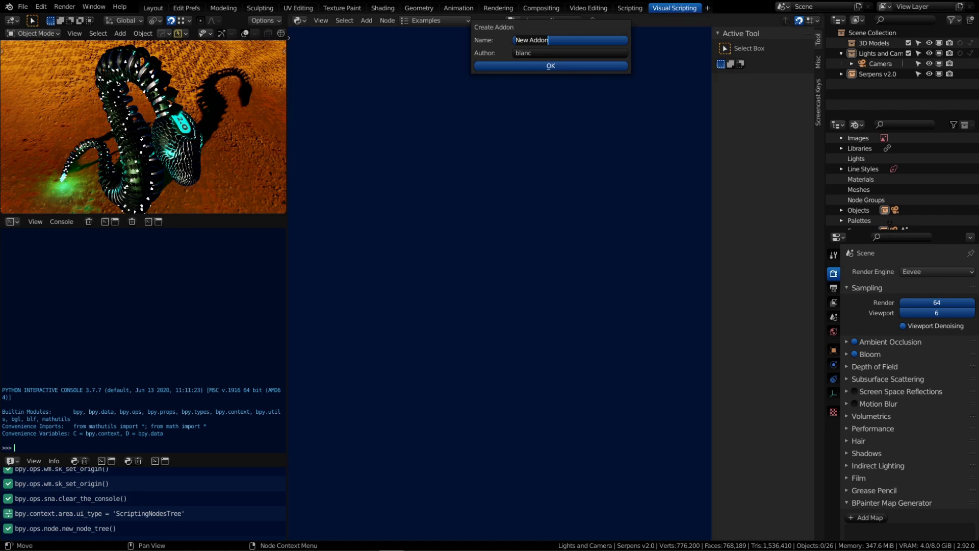
type("Time Recorder")
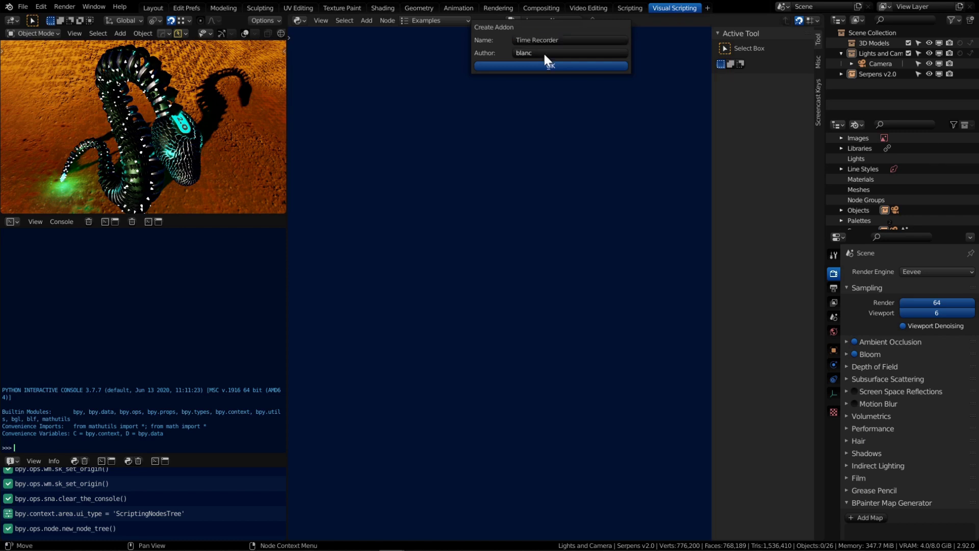
left_click(544, 53)
type("hsb")
left_click(553, 66)
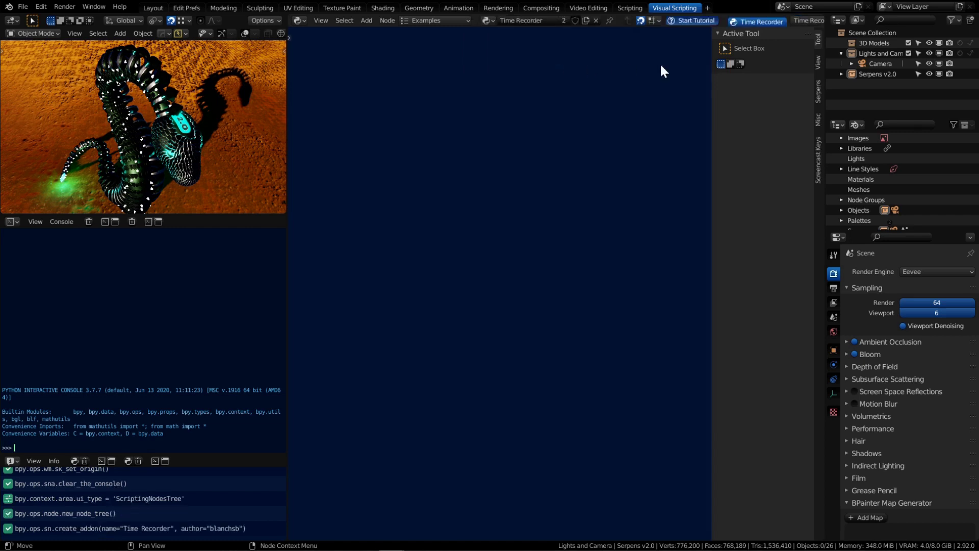
Show and widen the Serpens sidebar, bookmark both Add-on Preferences graphs and switch between them
left_click(818, 92)
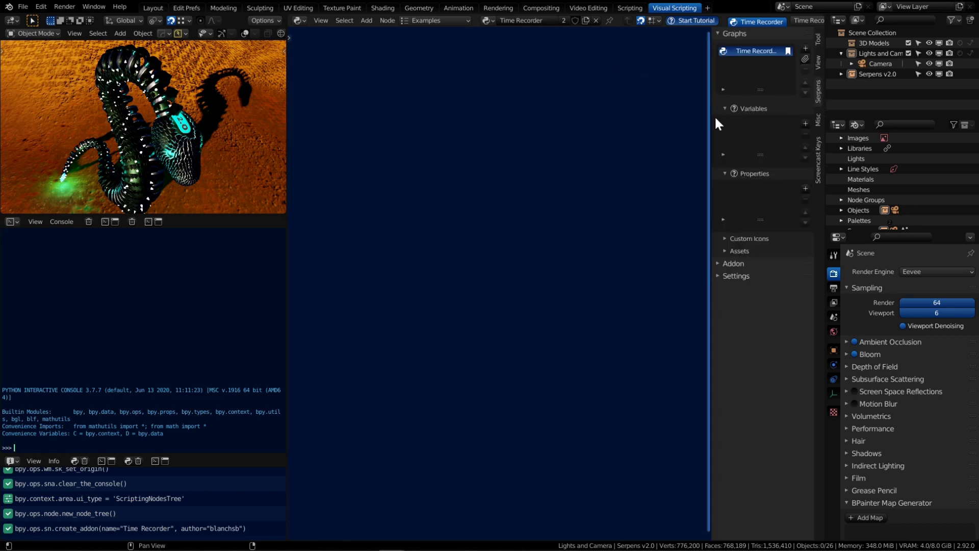
left_click_drag(710, 118, 647, 118)
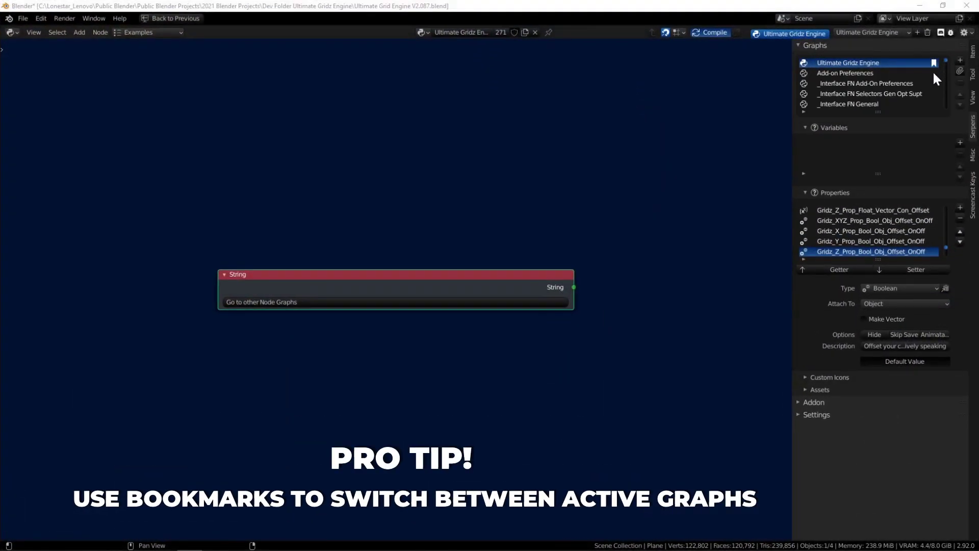
left_click(934, 73)
left_click(934, 81)
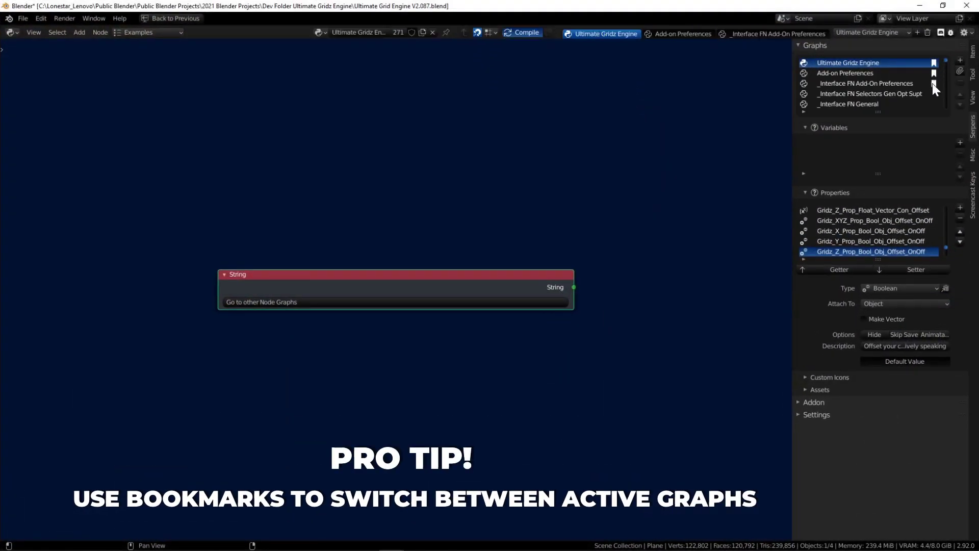
left_click(683, 34)
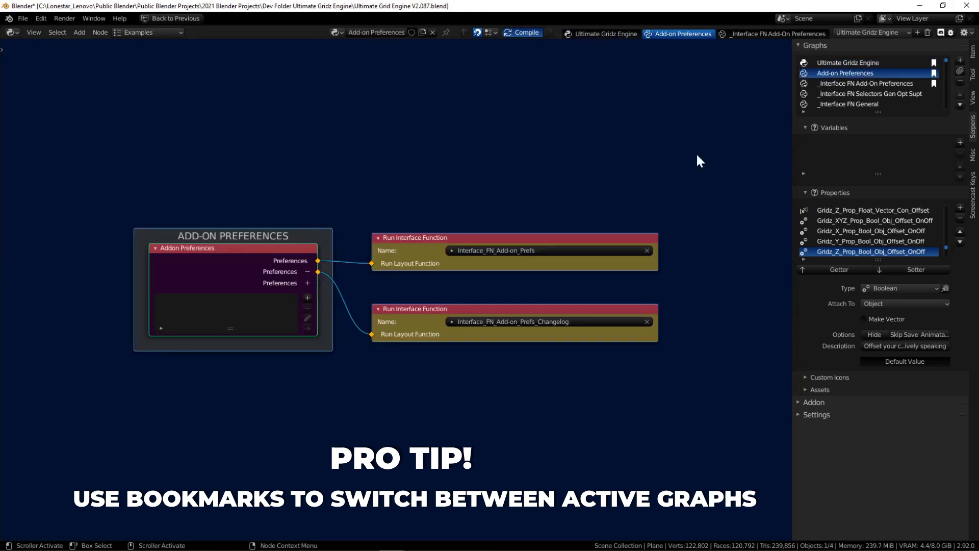
left_click(740, 34)
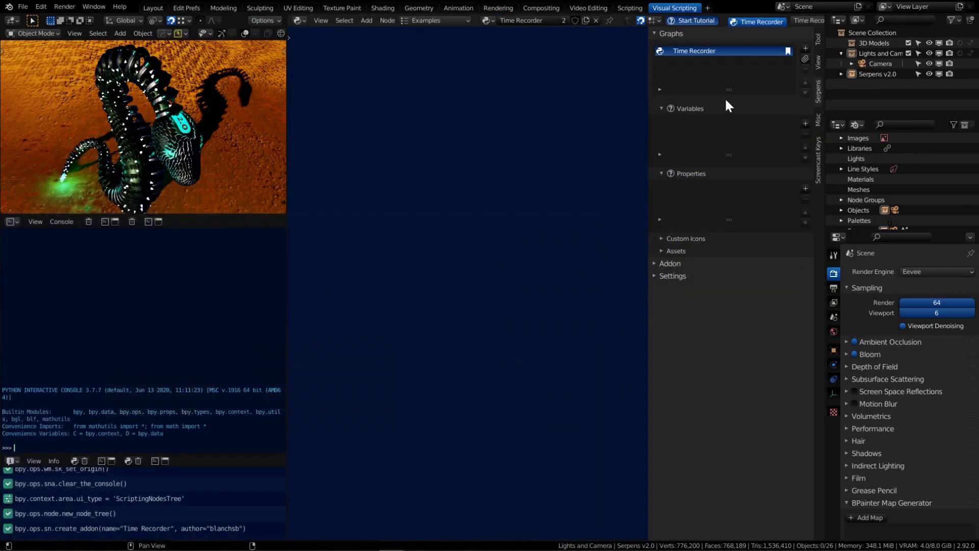
Expand the Addon panel showing category 3D View, version 1.0.0 and Blender 2.92.0
left_click(657, 263)
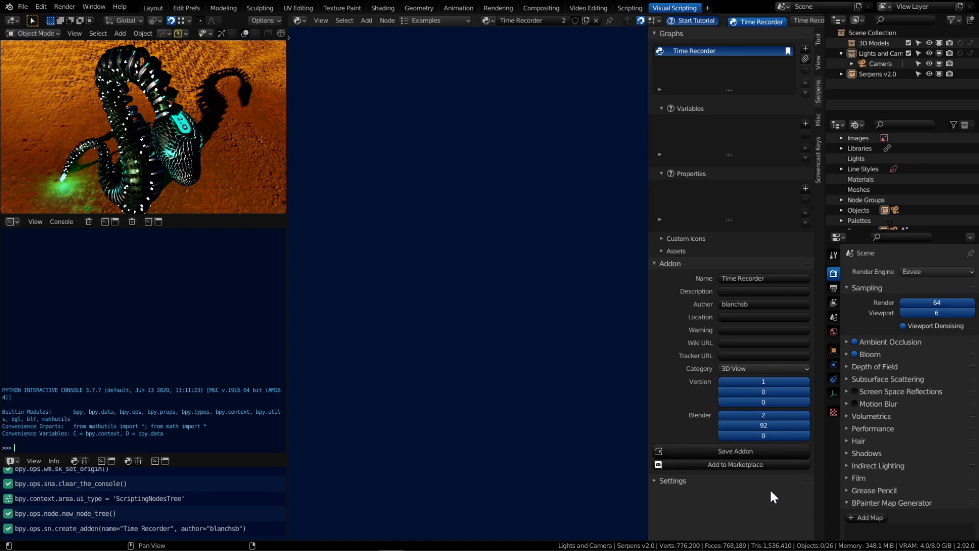
Expand the Settings panel to reveal Auto Save (120.00 delay), Auto Compile and Compile on Startup
left_click(654, 480)
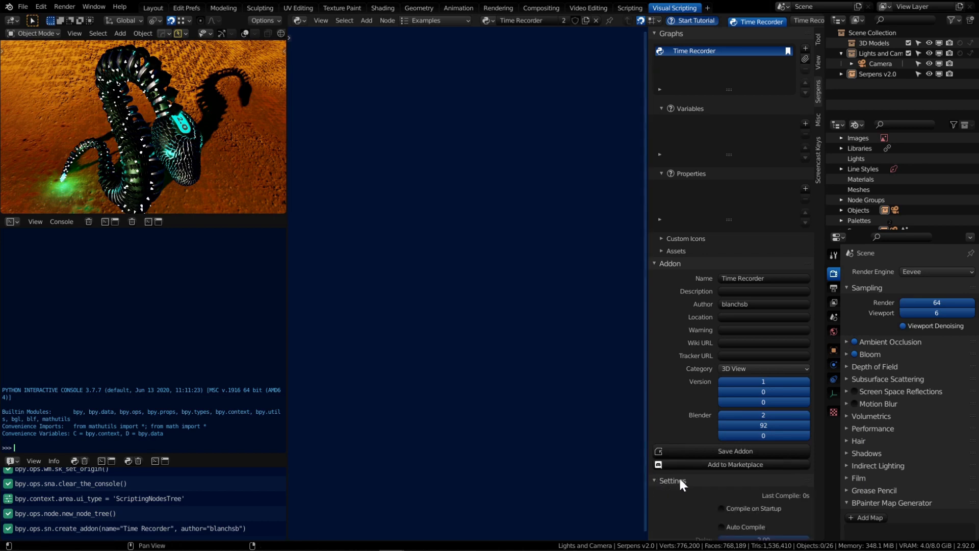
scroll(681, 473, "down", 2)
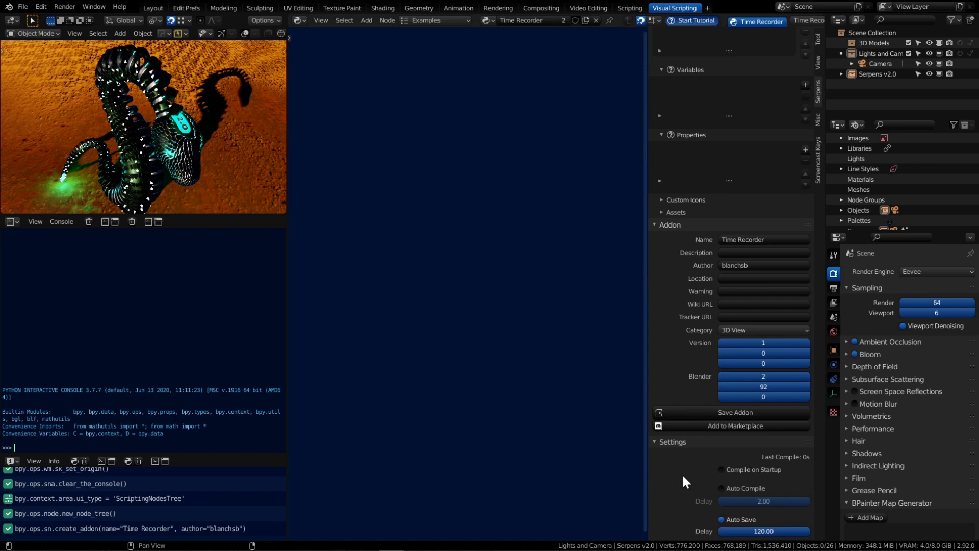